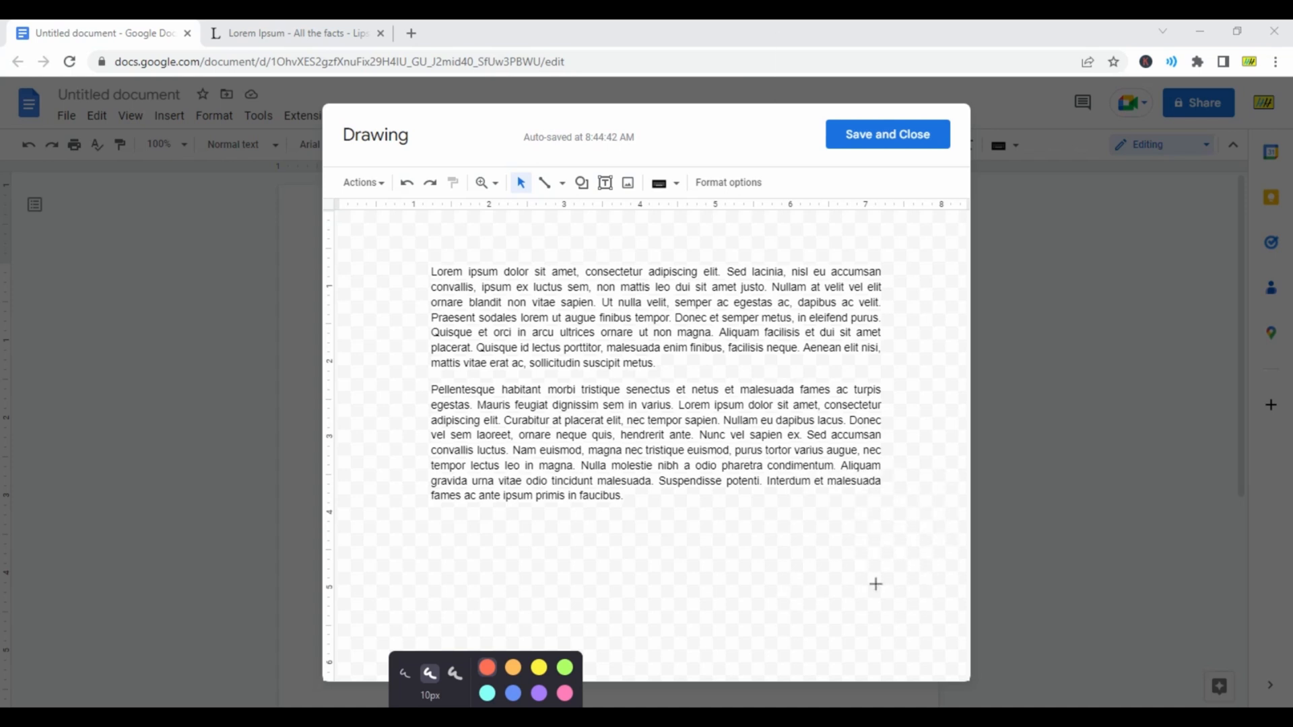
Step: Close the existing untitled document and leave it without saving the open drawing
{"action": "left_click_drag", "start_coordinate": [396, 583], "coordinate": [453, 499]}
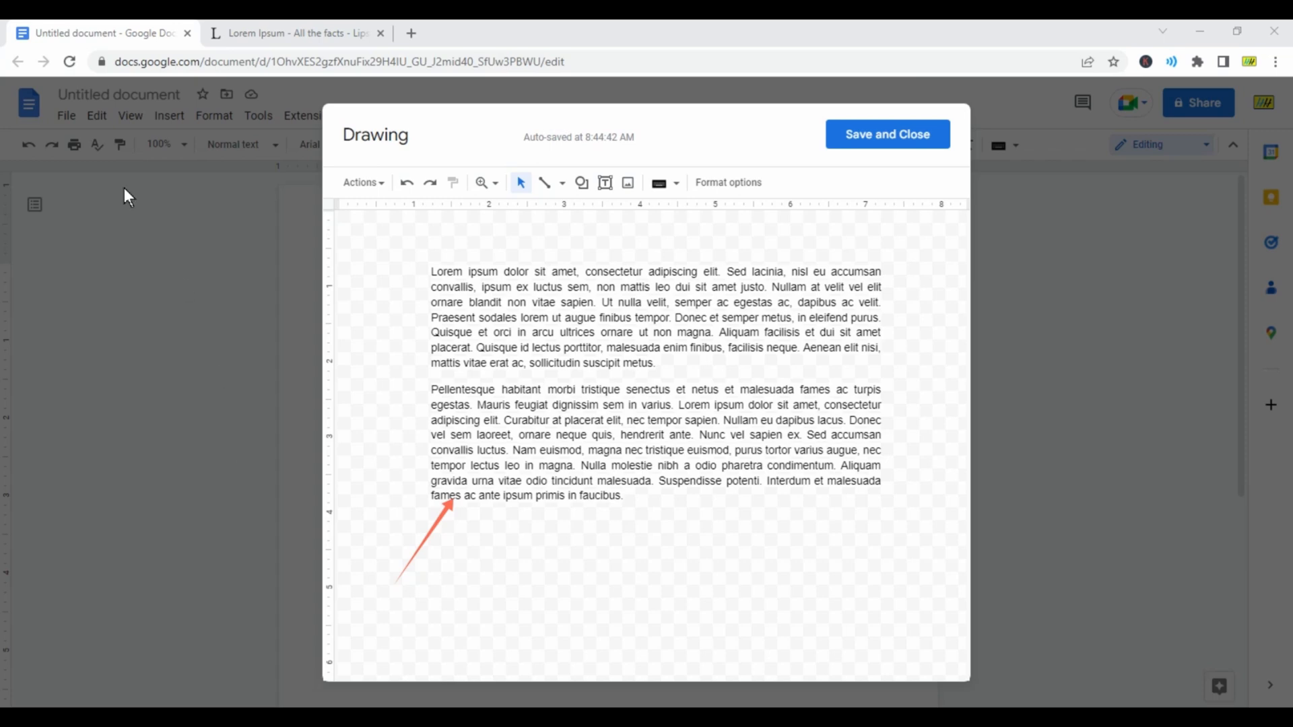
{"action": "left_click", "coordinate": [187, 33]}
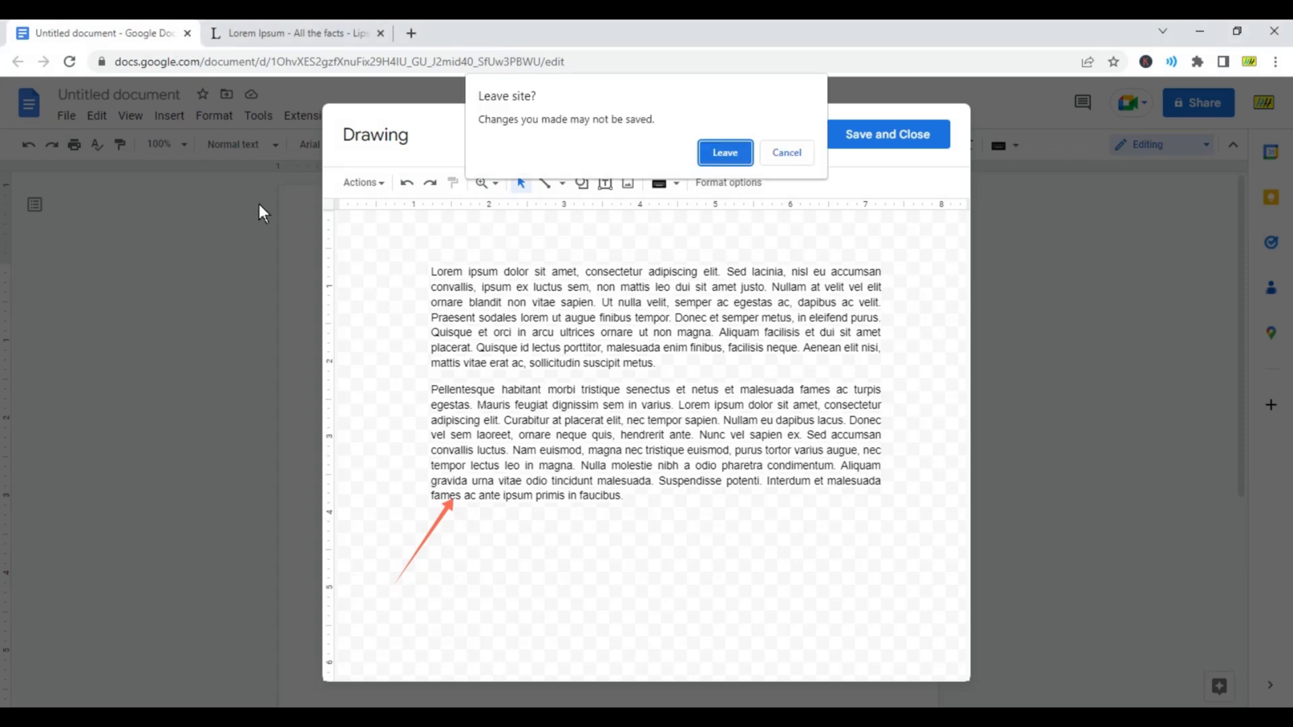
{"action": "left_click", "coordinate": [712, 159]}
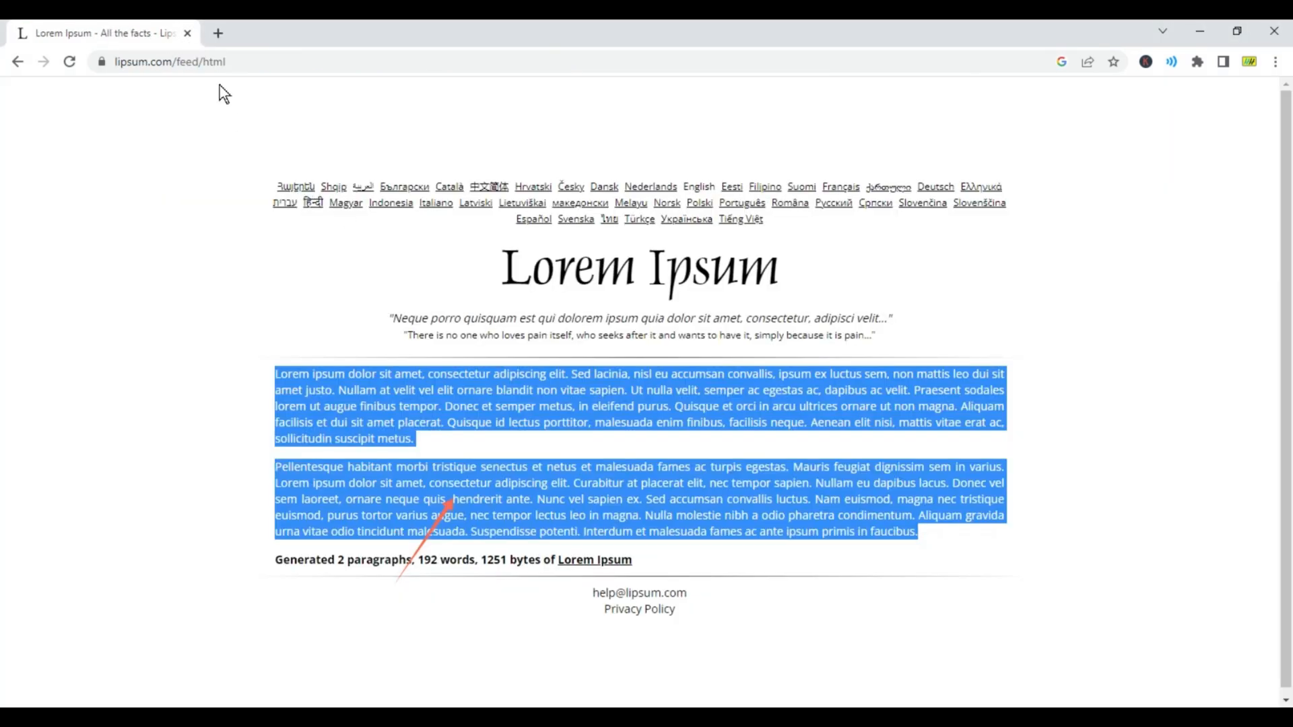
Step: Open docs.google.com in a new browser tab and create a blank document
{"action": "left_click", "coordinate": [225, 43]}
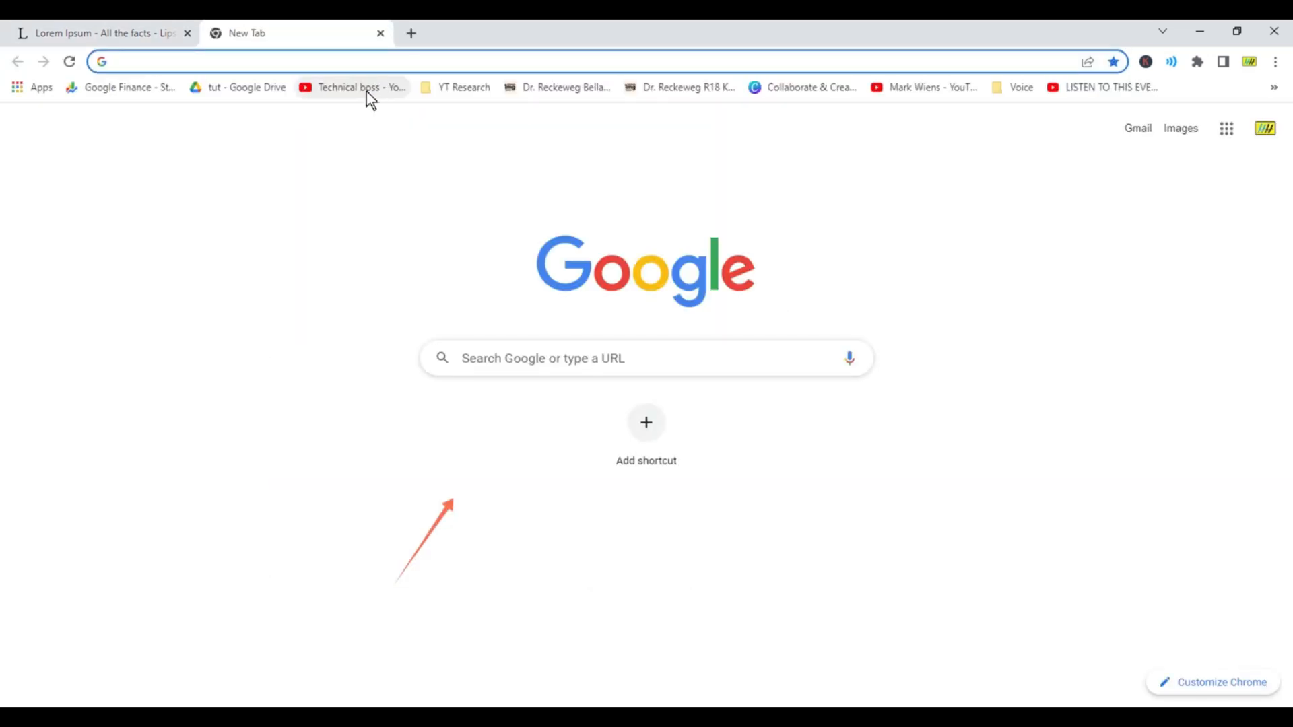
{"action": "type", "text": "g"}
{"action": "key", "text": "BackSpace"}
{"action": "type", "text": "docs"}
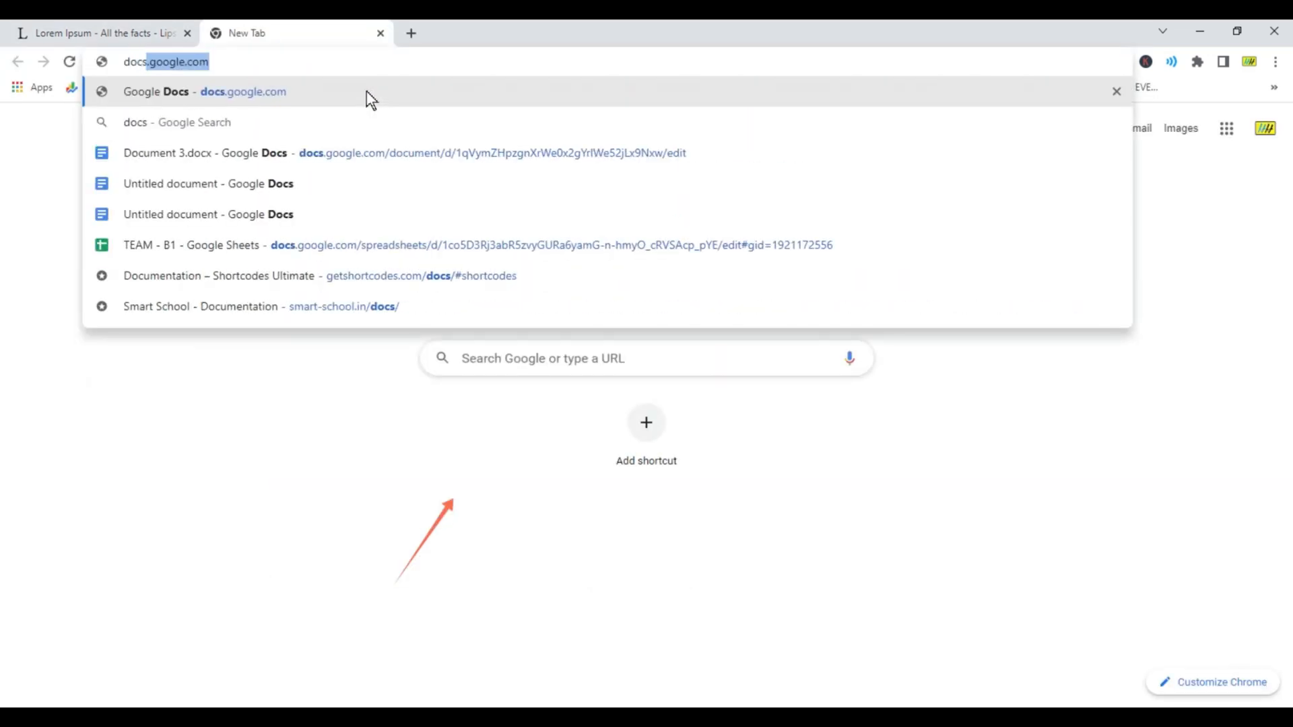
{"action": "key", "text": "Return"}
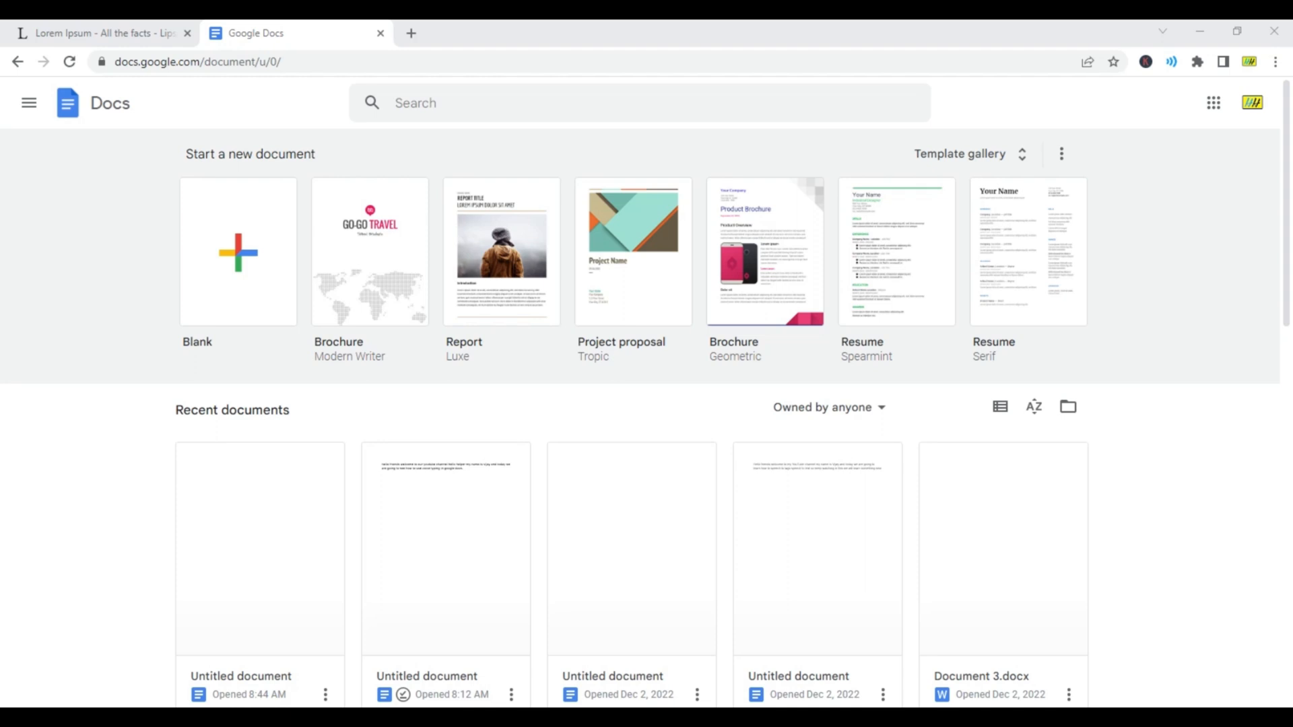
{"action": "left_click", "coordinate": [234, 224]}
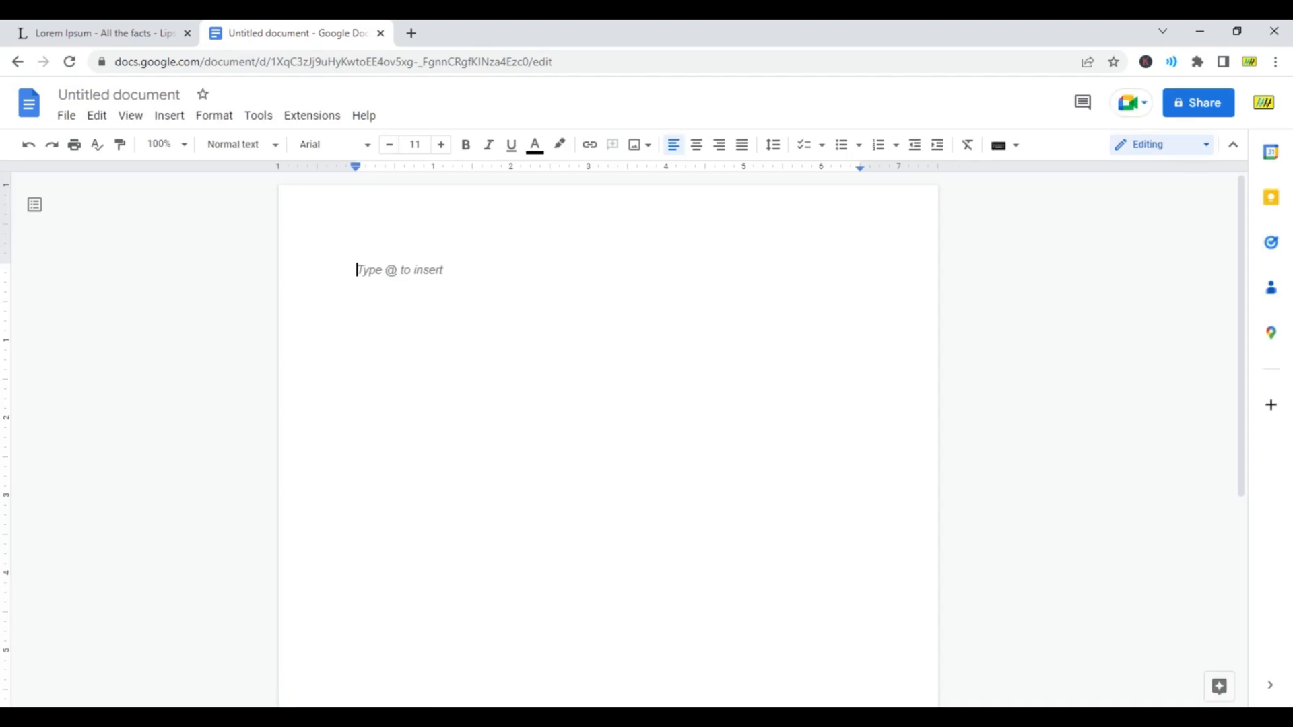
Step: Insert a new drawing into the blank document
{"action": "left_click", "coordinate": [169, 117]}
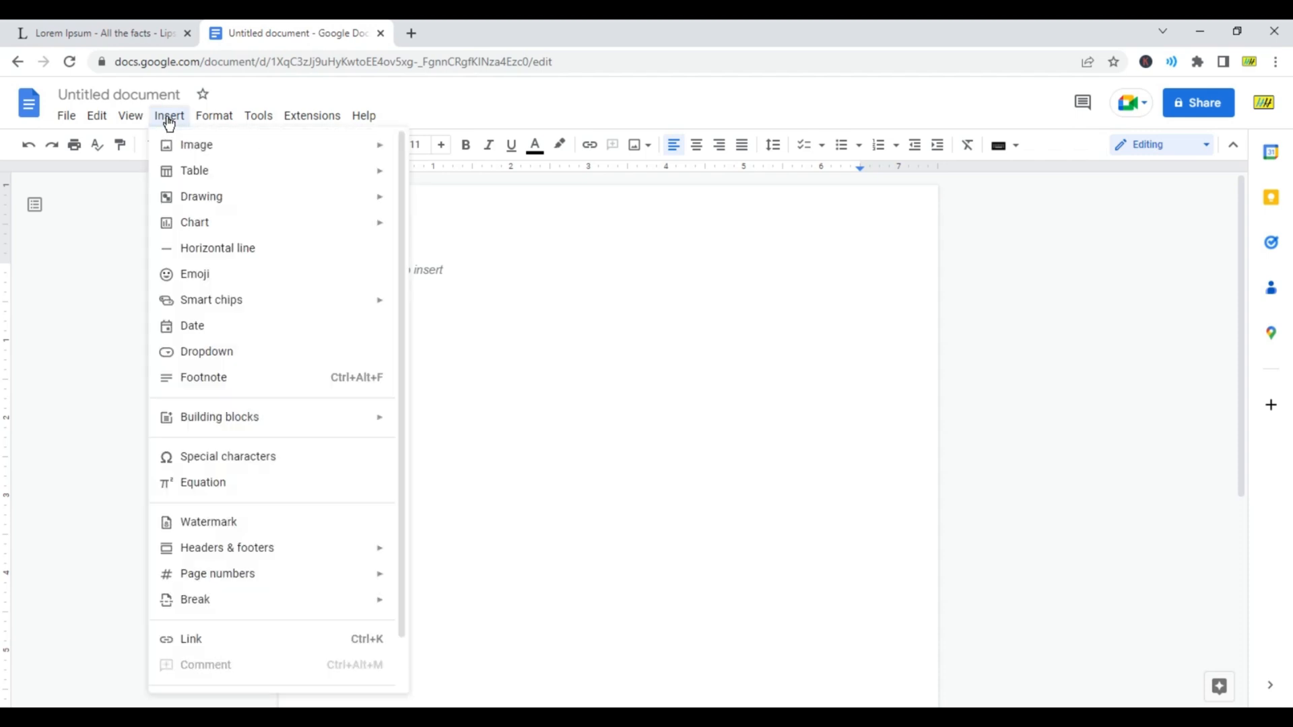
{"action": "mouse_move", "coordinate": [216, 201]}
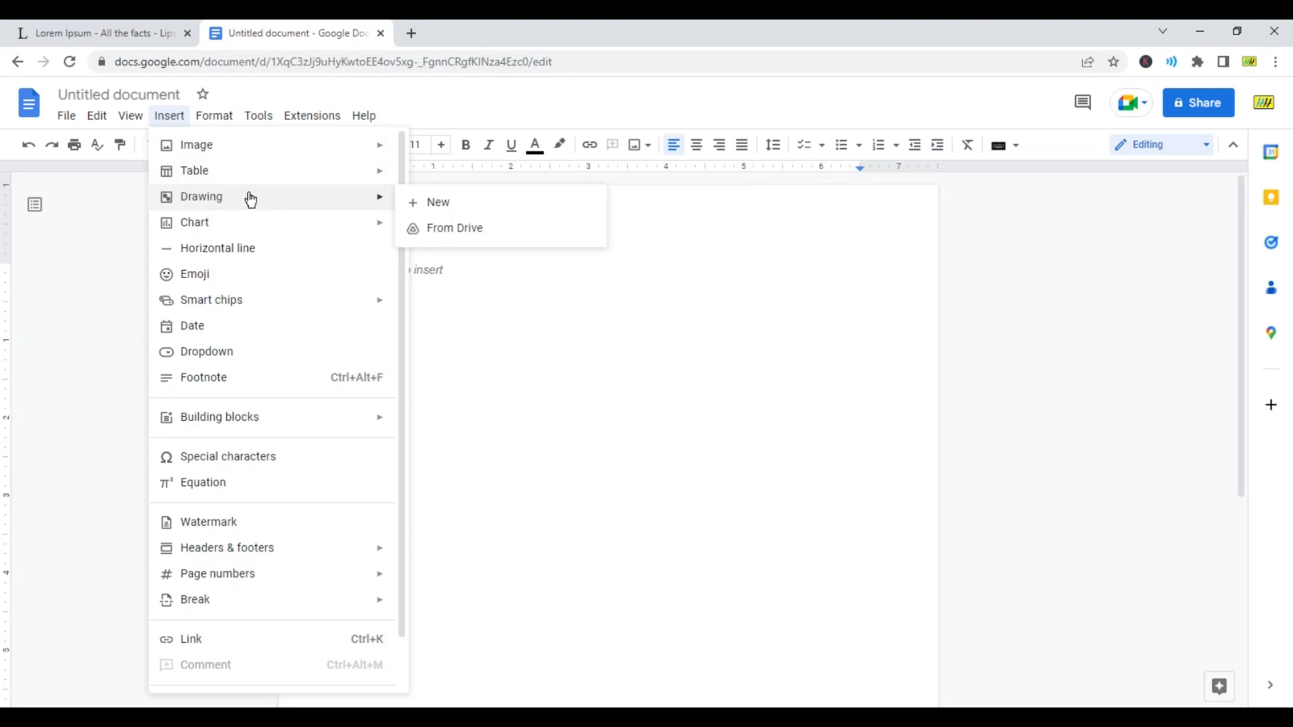
{"action": "left_click", "coordinate": [453, 204]}
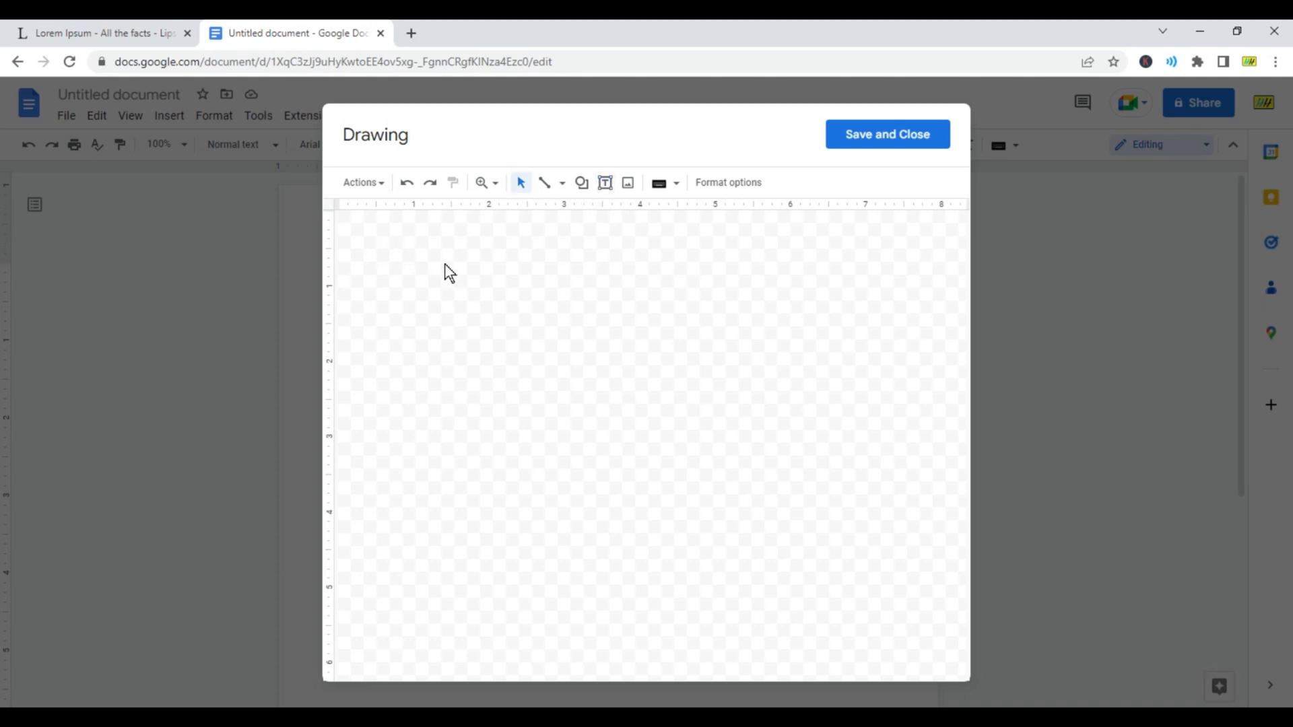
Step: Draw a shallow text box about 5.7 inches wide on the canvas, turn it upright and start editing its text
{"action": "left_click", "coordinate": [606, 185]}
{"action": "left_click_drag", "start_coordinate": [389, 239], "coordinate": [426, 365]}
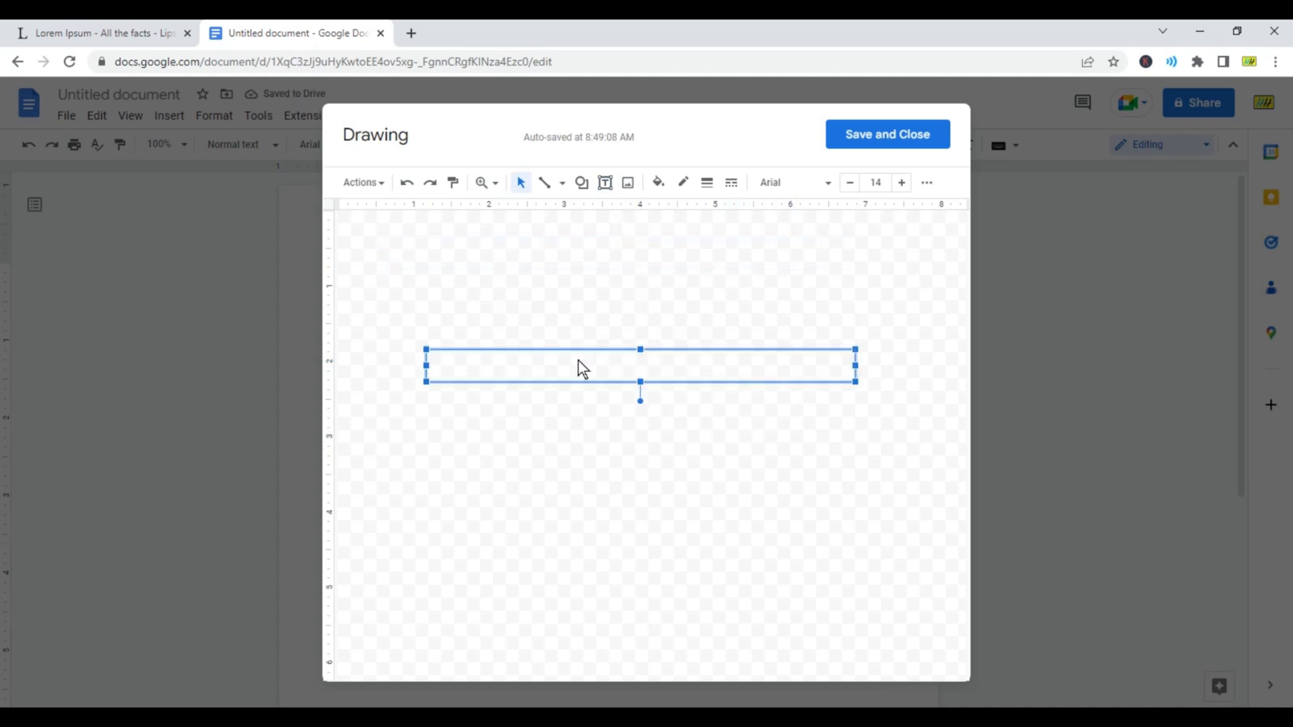
{"action": "left_click_drag", "start_coordinate": [640, 401], "coordinate": [638, 325]}
{"action": "left_click", "coordinate": [626, 392]}
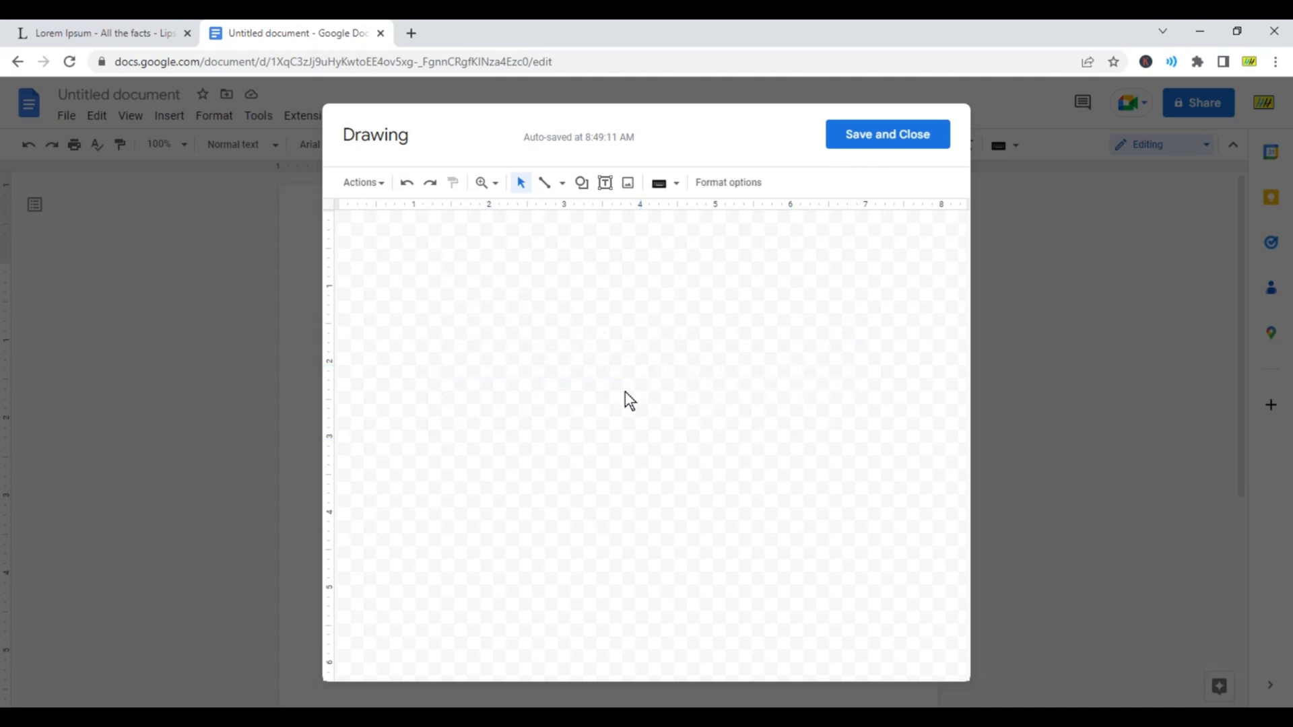
{"action": "left_click", "coordinate": [611, 357]}
{"action": "left_click", "coordinate": [547, 365]}
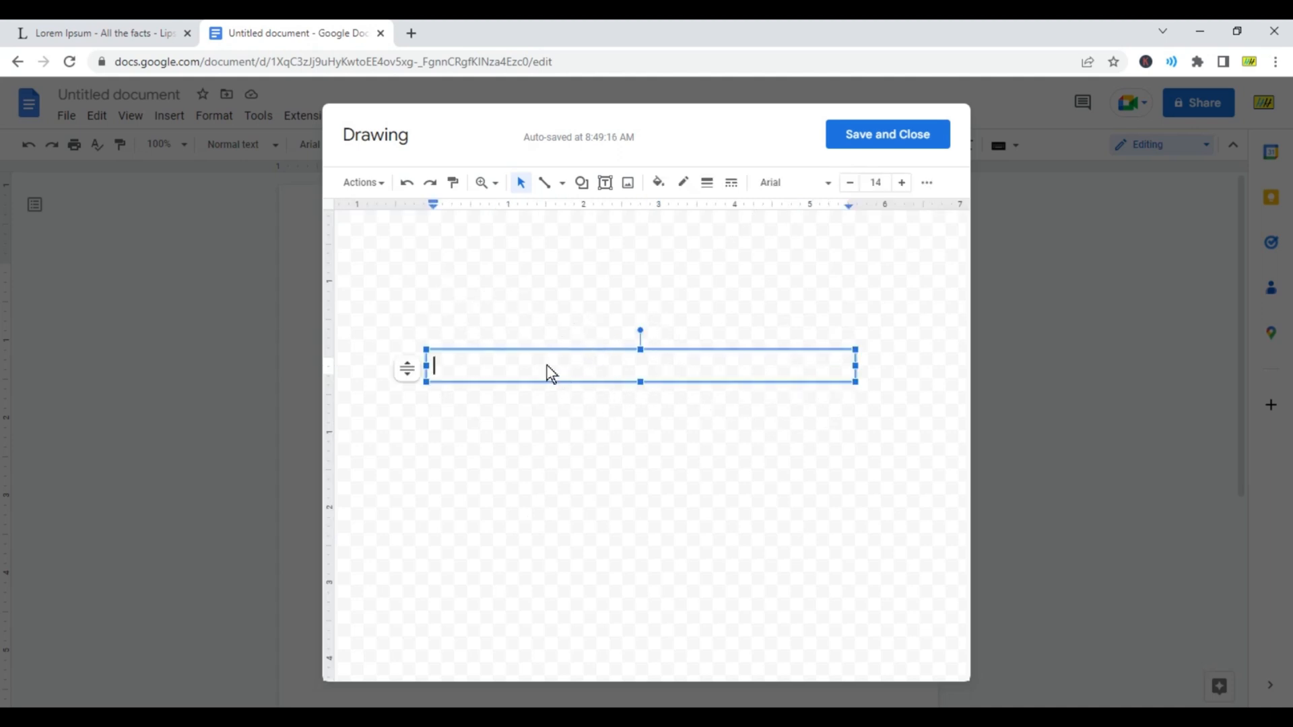
Step: Copy the two highlighted Lorem Ipsum paragraphs from the lipsum.com page and paste them into the drawing's text box
{"action": "left_click", "coordinate": [102, 33]}
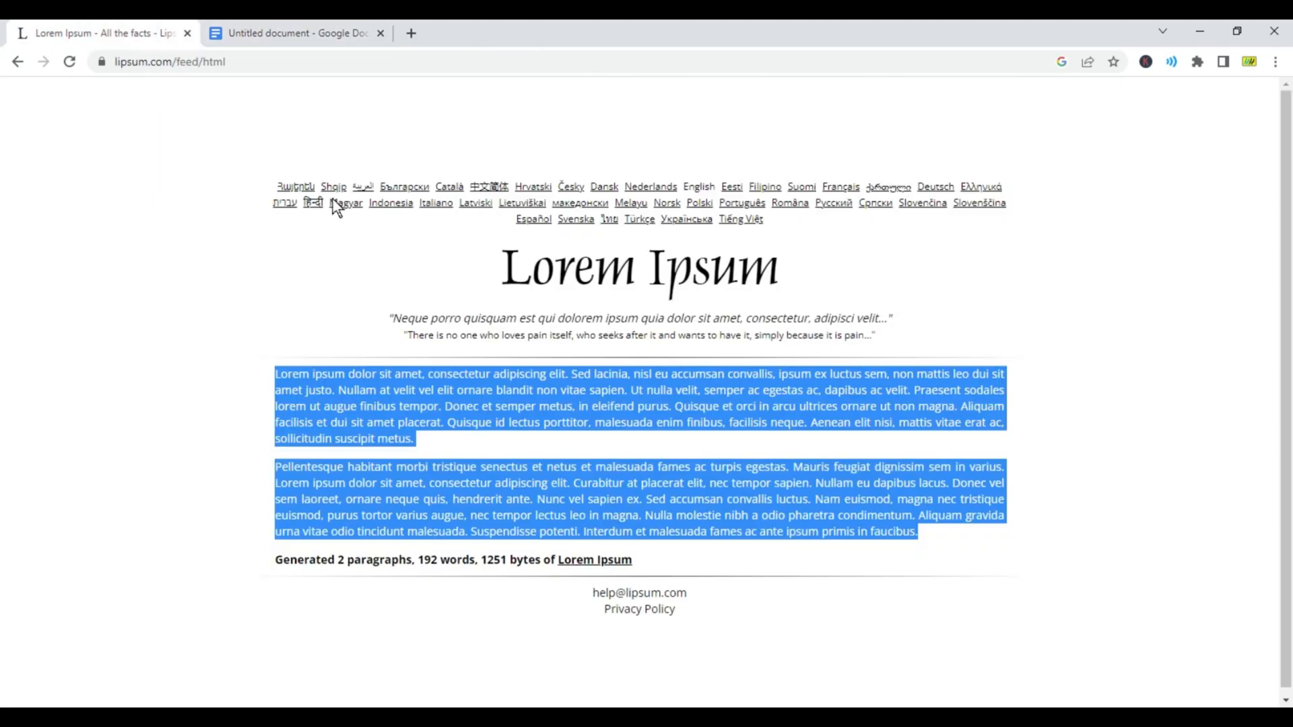
{"action": "right_click", "coordinate": [374, 411]}
{"action": "left_click", "coordinate": [423, 427]}
{"action": "left_click", "coordinate": [363, 276]}
{"action": "left_click", "coordinate": [297, 33]}
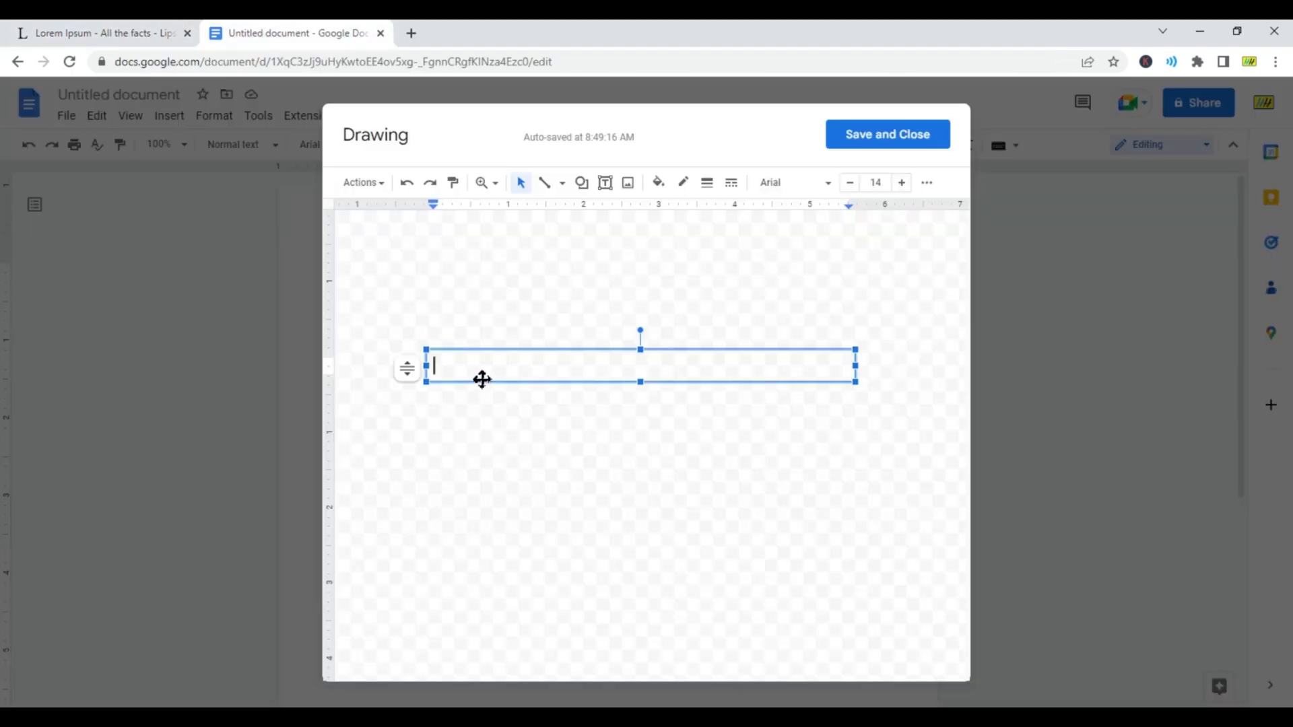
{"action": "key", "text": "ctrl+v"}
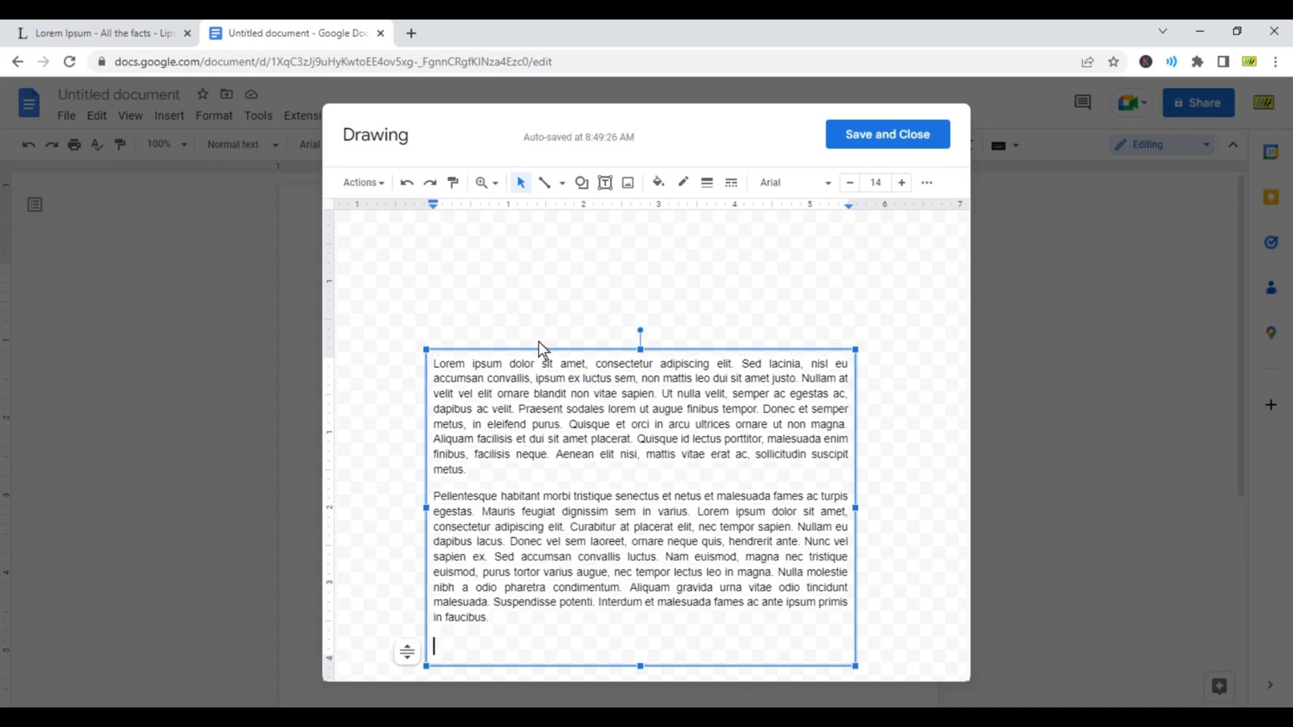
Step: Move the text box up about 1 inch on the canvas and save the drawing into the document
{"action": "left_click_drag", "start_coordinate": [534, 346], "coordinate": [537, 266]}
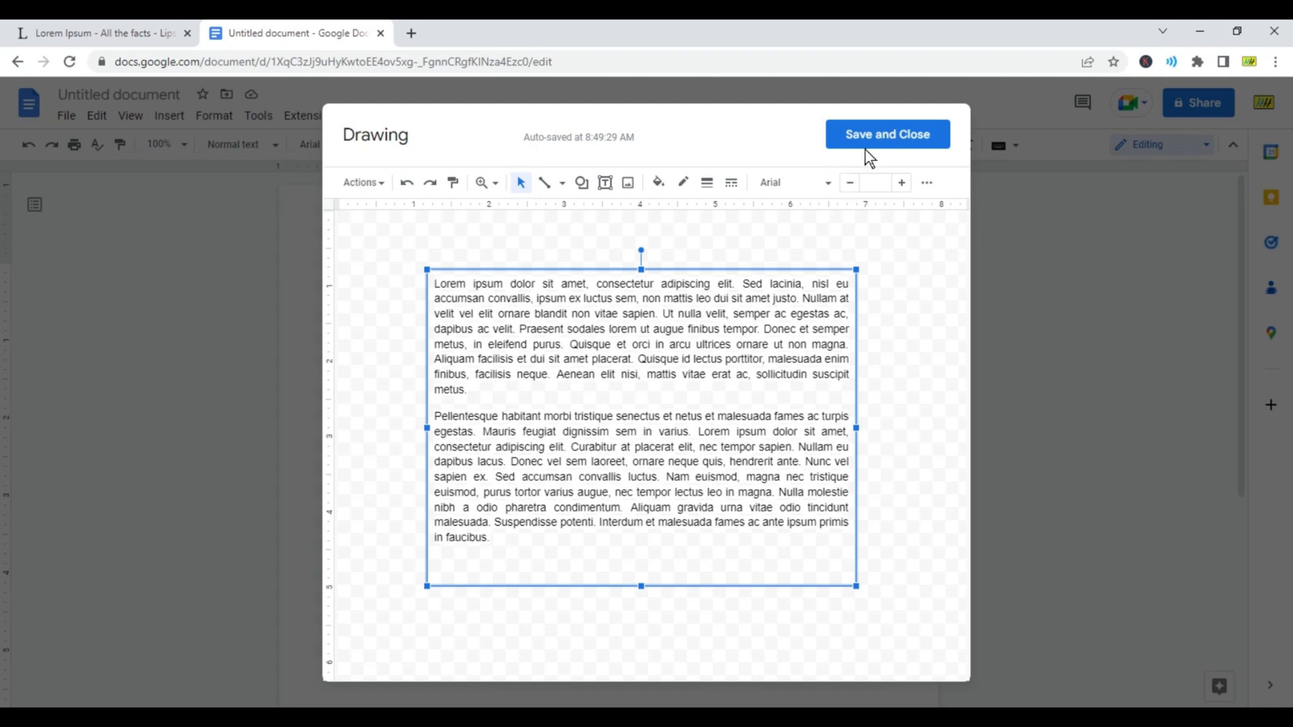
{"action": "left_click", "coordinate": [898, 139]}
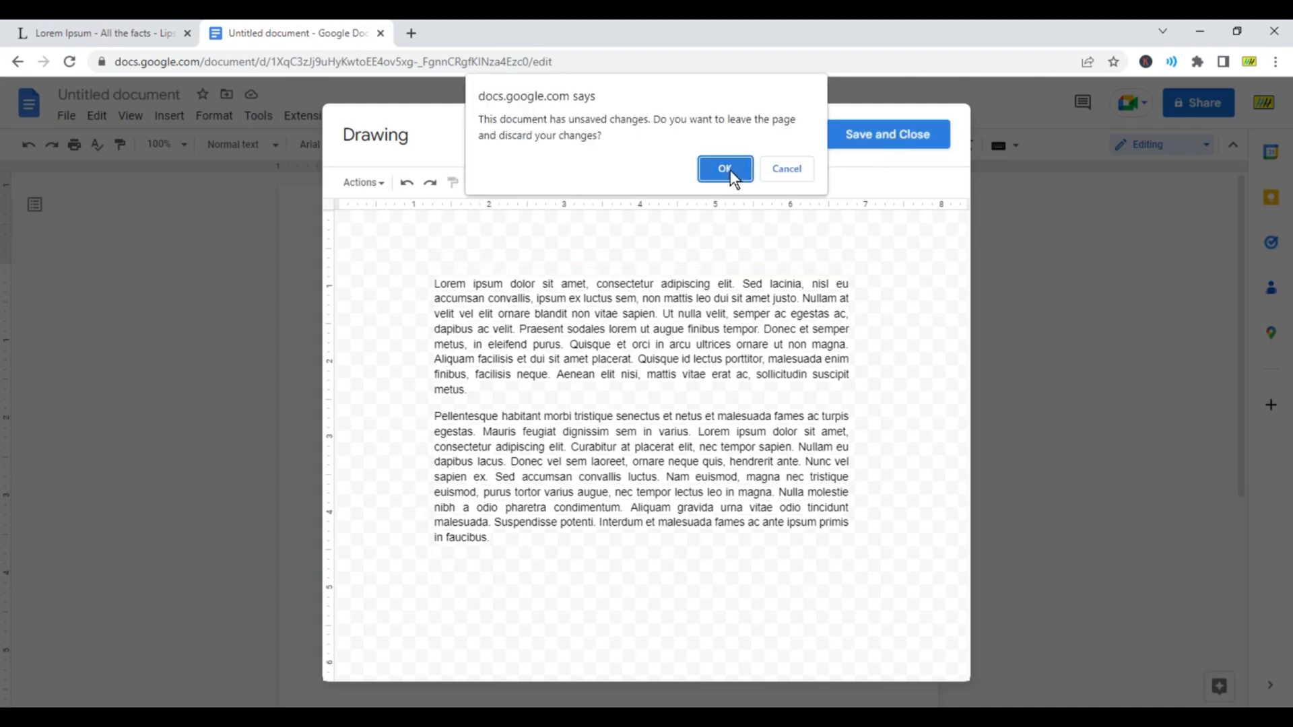
{"action": "left_click", "coordinate": [731, 176]}
{"action": "double_click", "coordinate": [560, 424]}
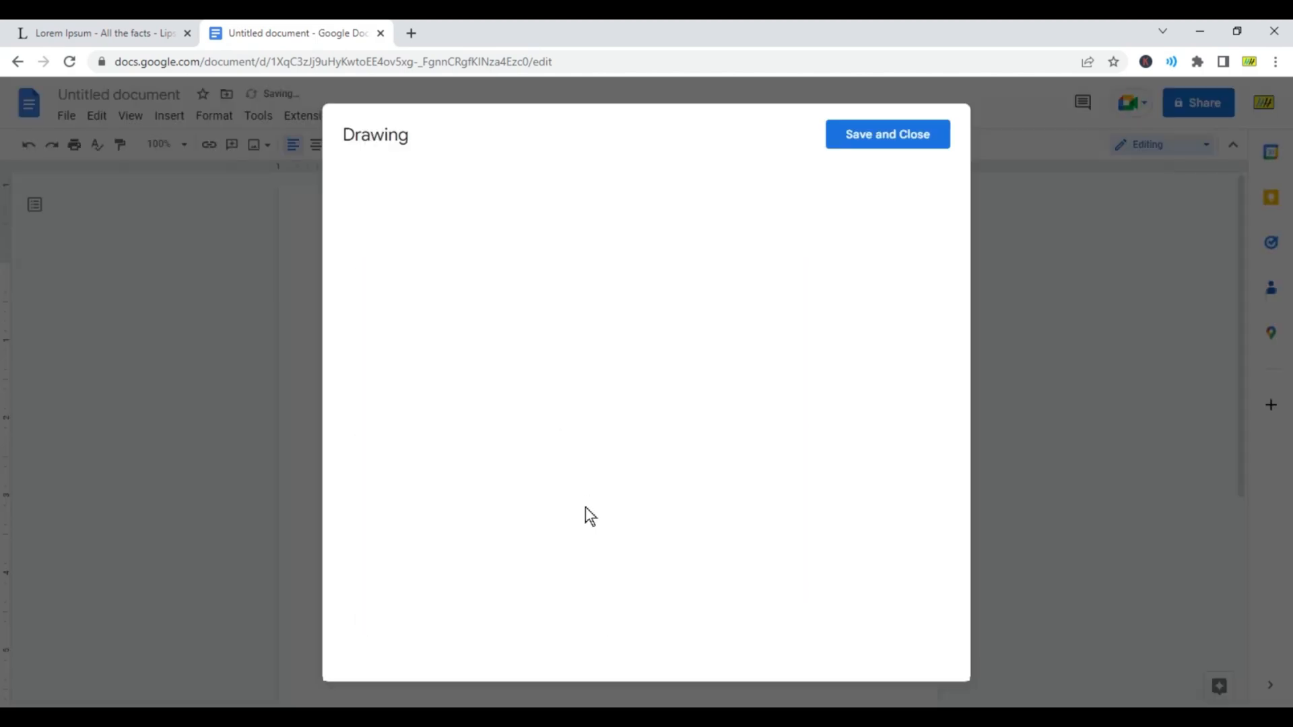
{"action": "left_click", "coordinate": [872, 134]}
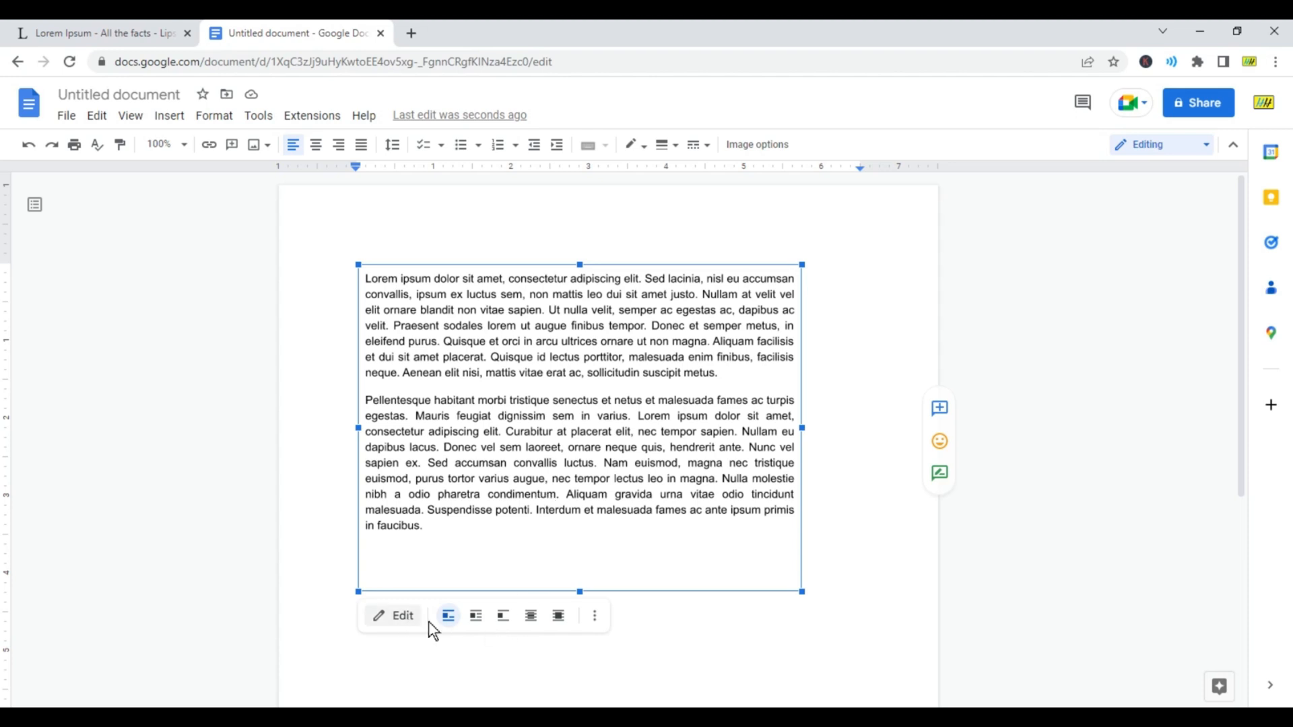
Step: Set the drawing to wrap text and move it slightly left, past the page's left margin
{"action": "left_click", "coordinate": [476, 617]}
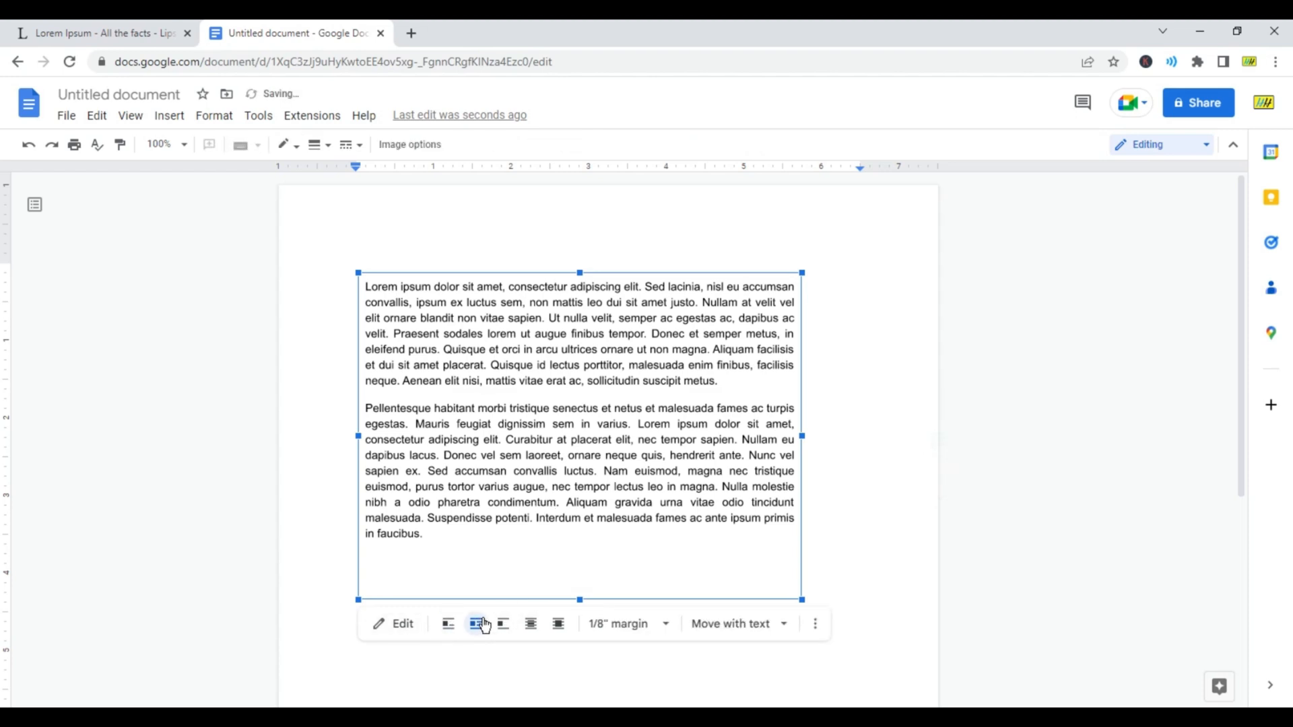
{"action": "mouse_move", "coordinate": [537, 271]}
{"action": "left_mouse_down"}
{"action": "mouse_move", "coordinate": [606, 272]}
{"action": "mouse_move", "coordinate": [429, 276]}
{"action": "left_mouse_up"}
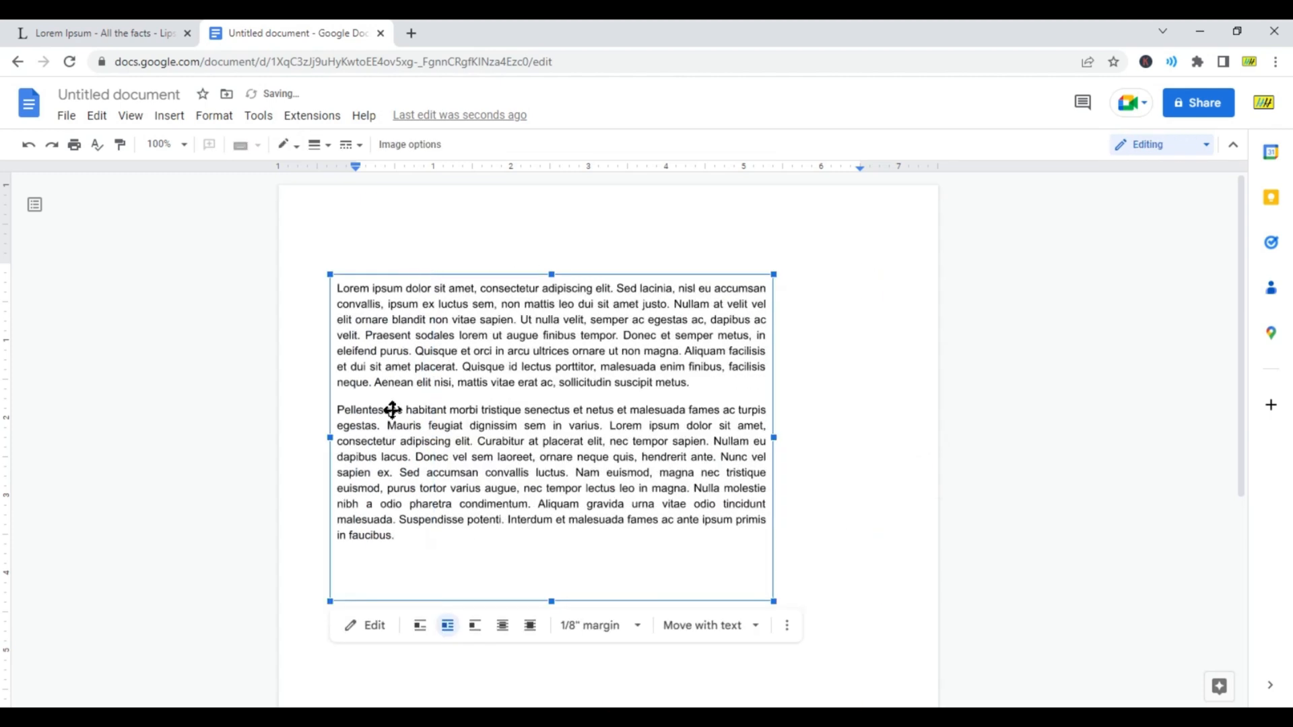
{"action": "double_click", "coordinate": [465, 275]}
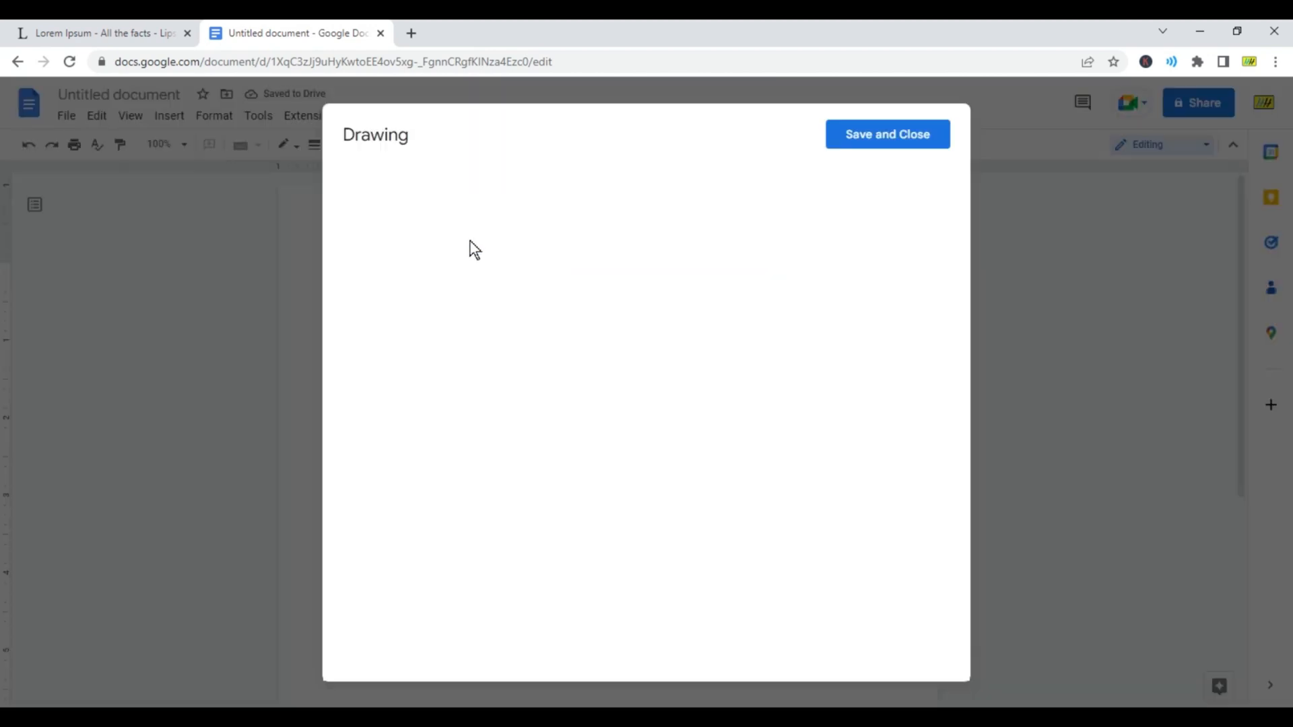
{"action": "left_click", "coordinate": [917, 140]}
Step: Reopen the drawing's text for editing and move "uris feugiat" to just after "Pe" in the second paragraph's first word
{"action": "double_click", "coordinate": [579, 540]}
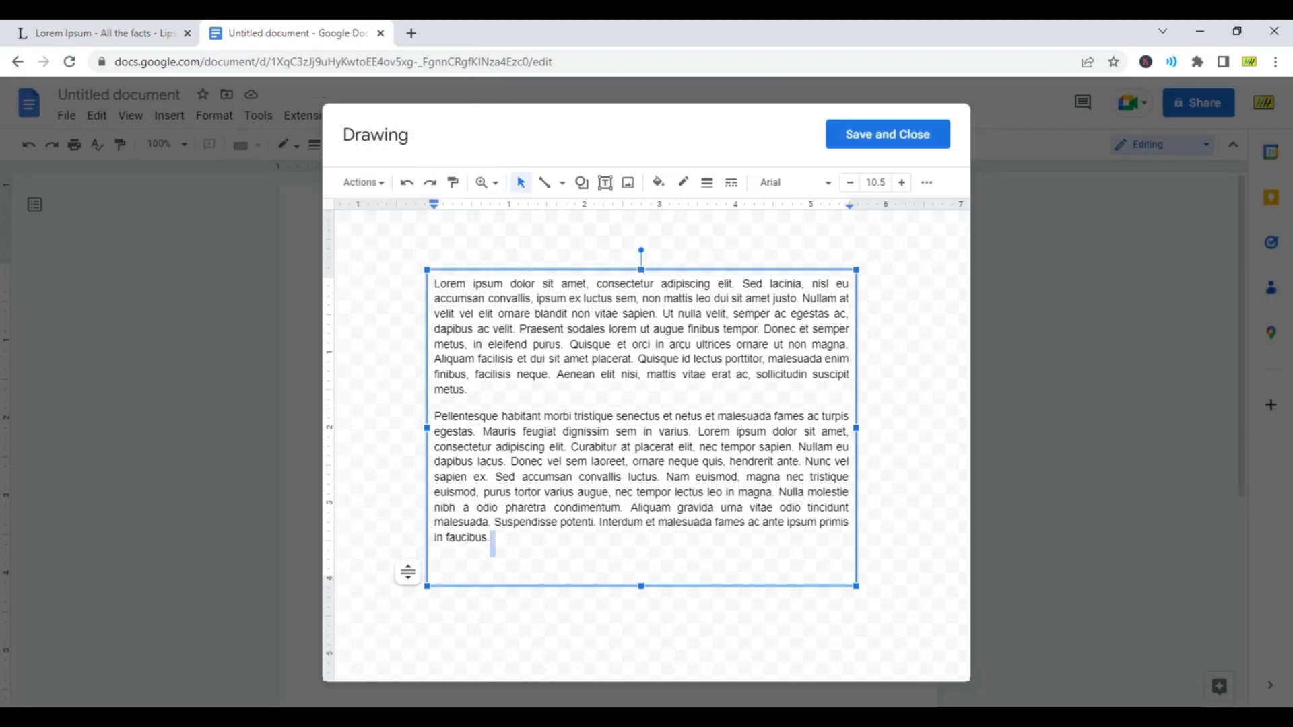
{"action": "triple_click", "coordinate": [579, 541]}
{"action": "left_click", "coordinate": [578, 540]}
{"action": "left_click", "coordinate": [432, 414]}
{"action": "left_click_drag", "start_coordinate": [432, 414], "coordinate": [688, 432]}
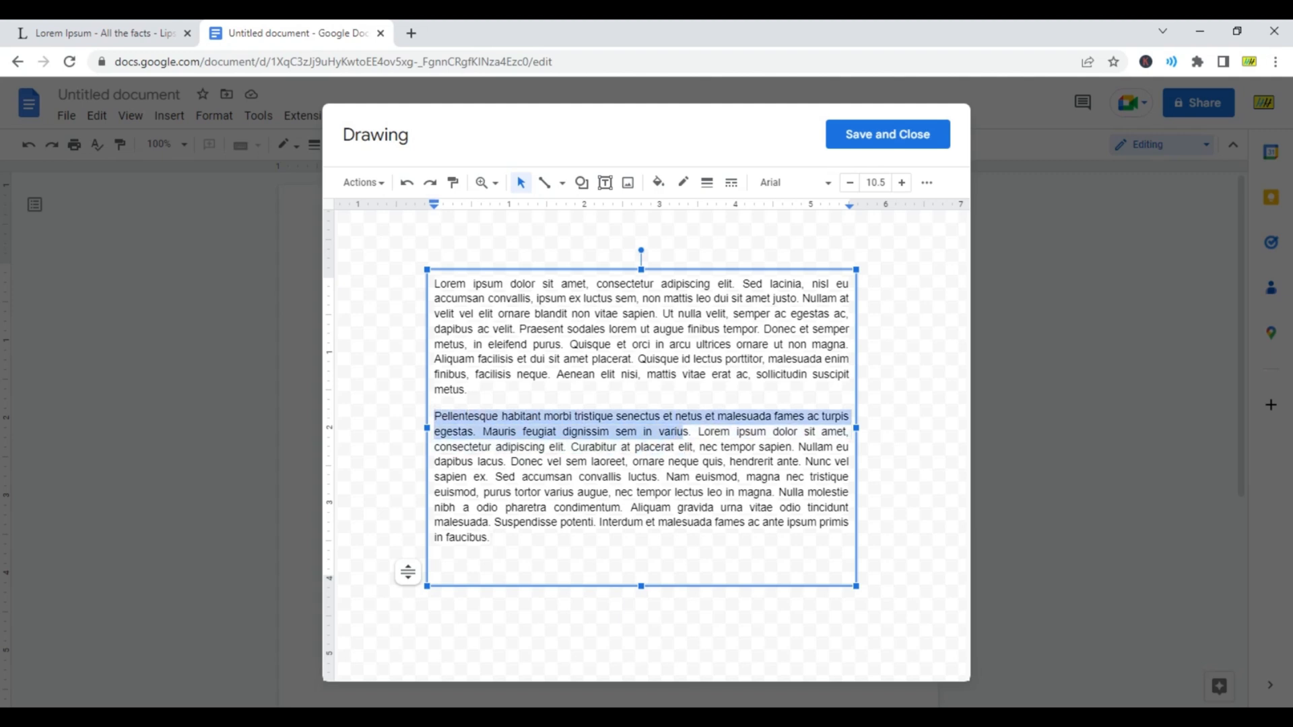
{"action": "left_click", "coordinate": [691, 431]}
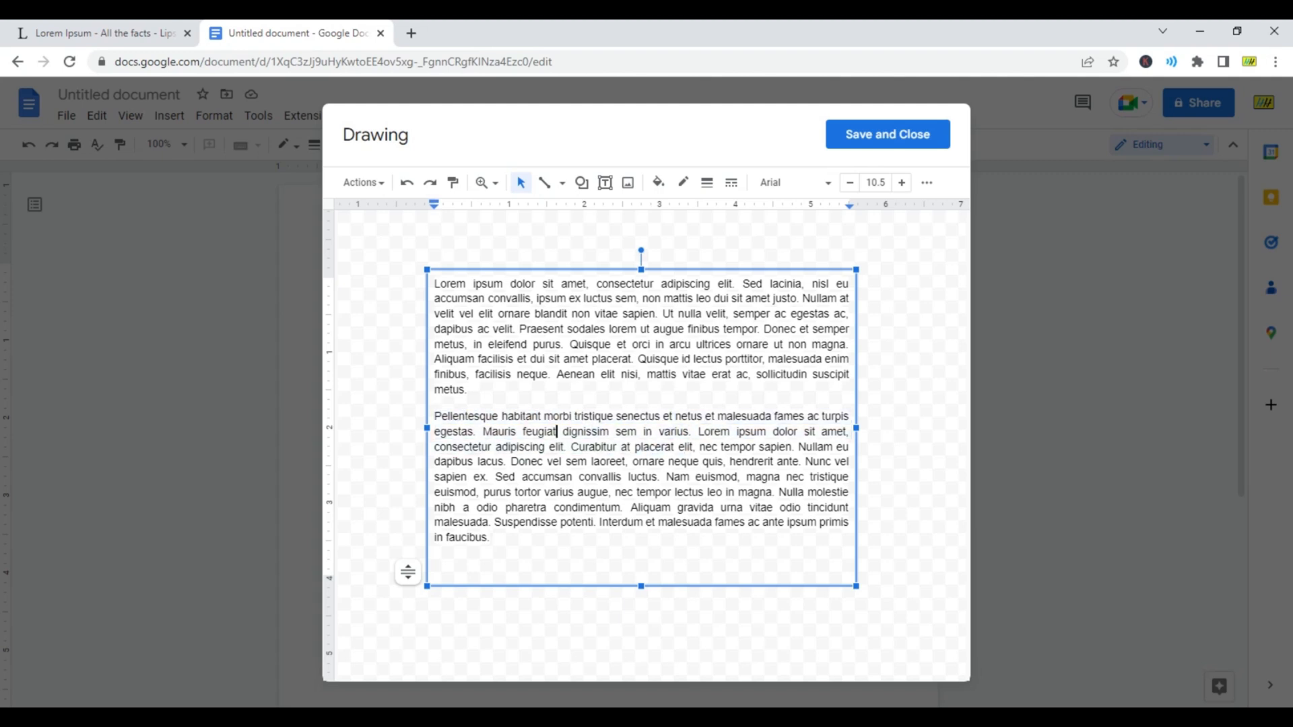
{"action": "left_click_drag", "start_coordinate": [497, 432], "coordinate": [449, 416]}
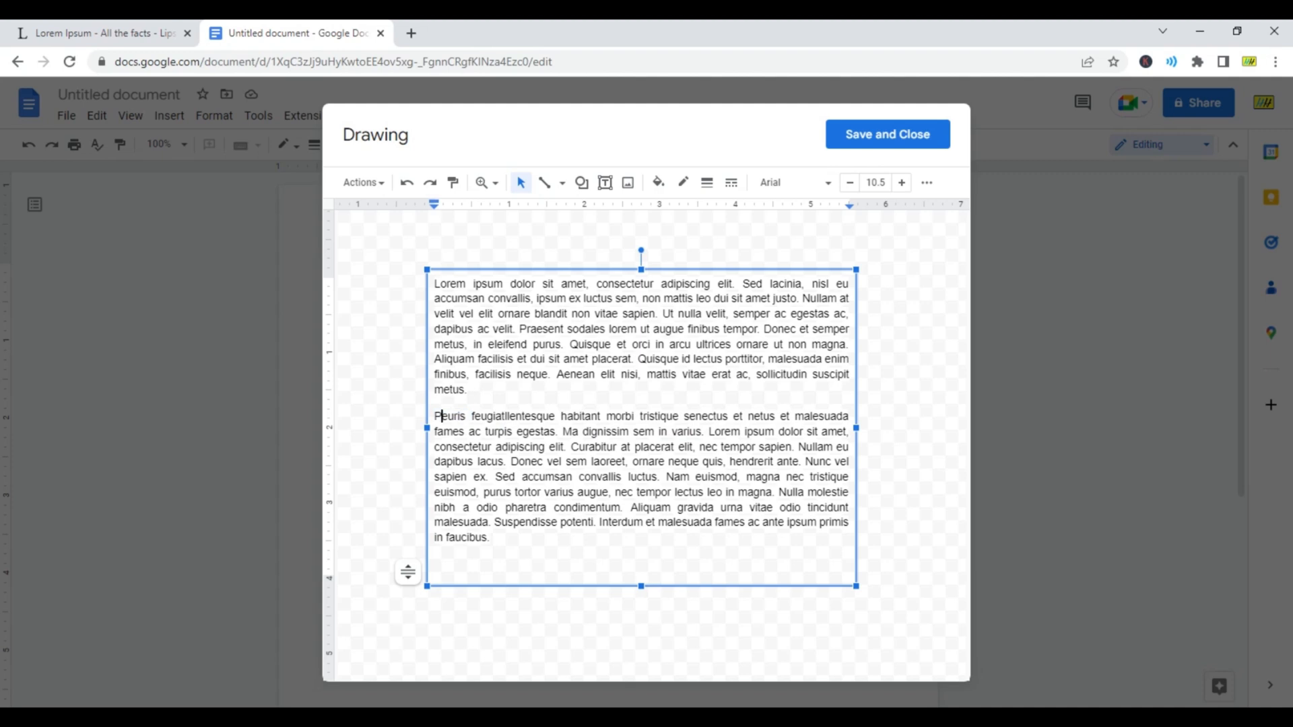
Step: Format the second paragraph's text from its start through "Nunc vel" in red Impact and save the drawing
{"action": "left_click", "coordinate": [829, 187]}
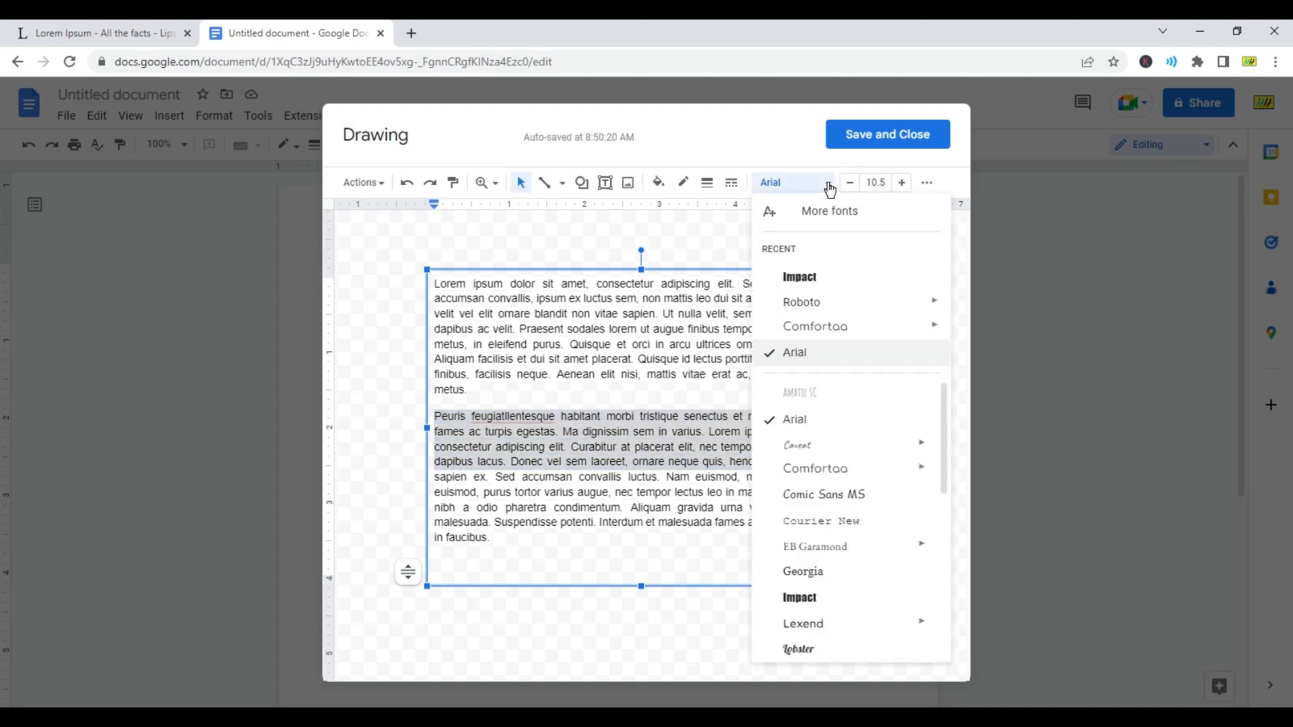
{"action": "left_click", "coordinate": [801, 598]}
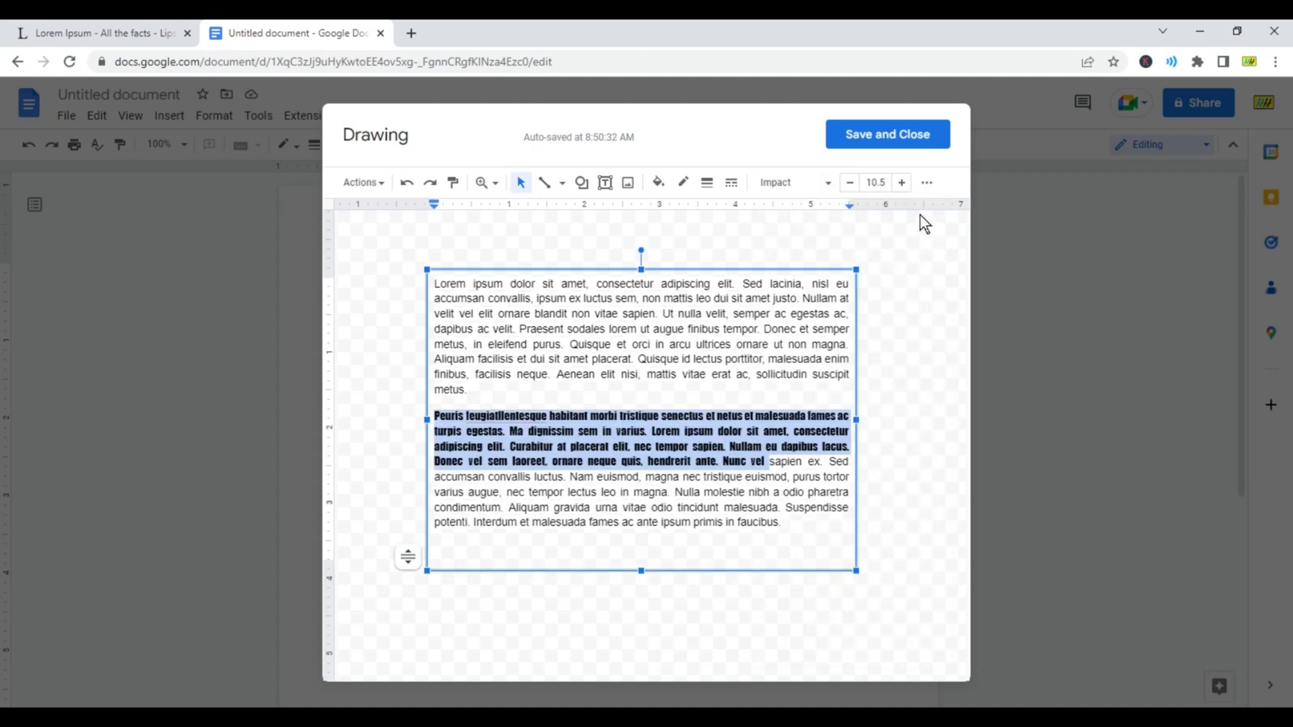
{"action": "left_click", "coordinate": [928, 183]}
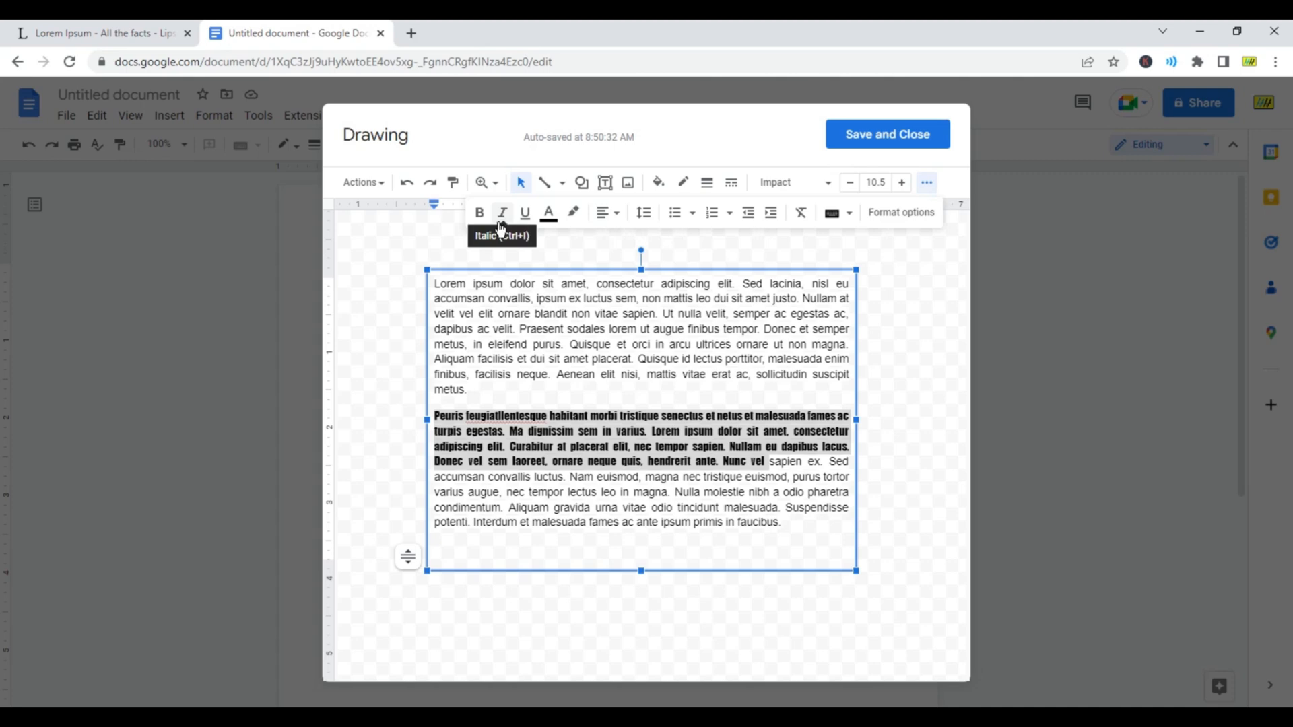
{"action": "left_click", "coordinate": [548, 214]}
{"action": "left_click", "coordinate": [573, 314]}
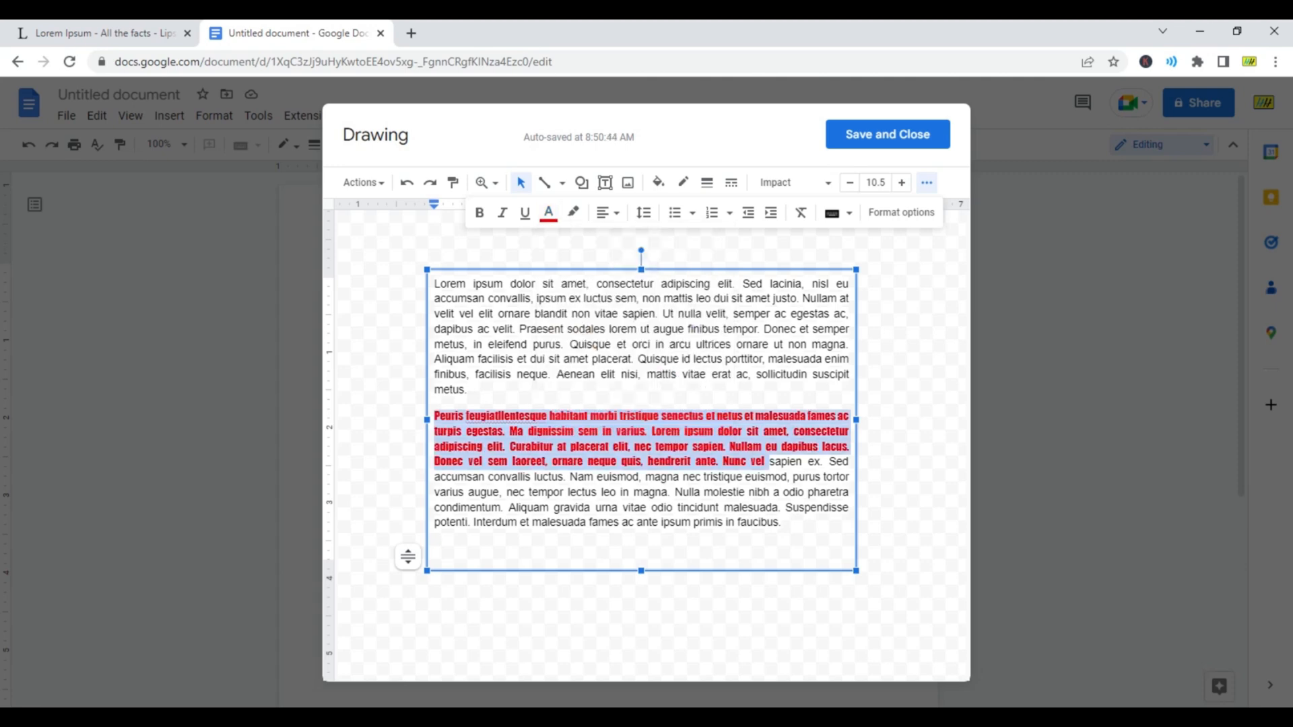
{"action": "left_click", "coordinate": [874, 138]}
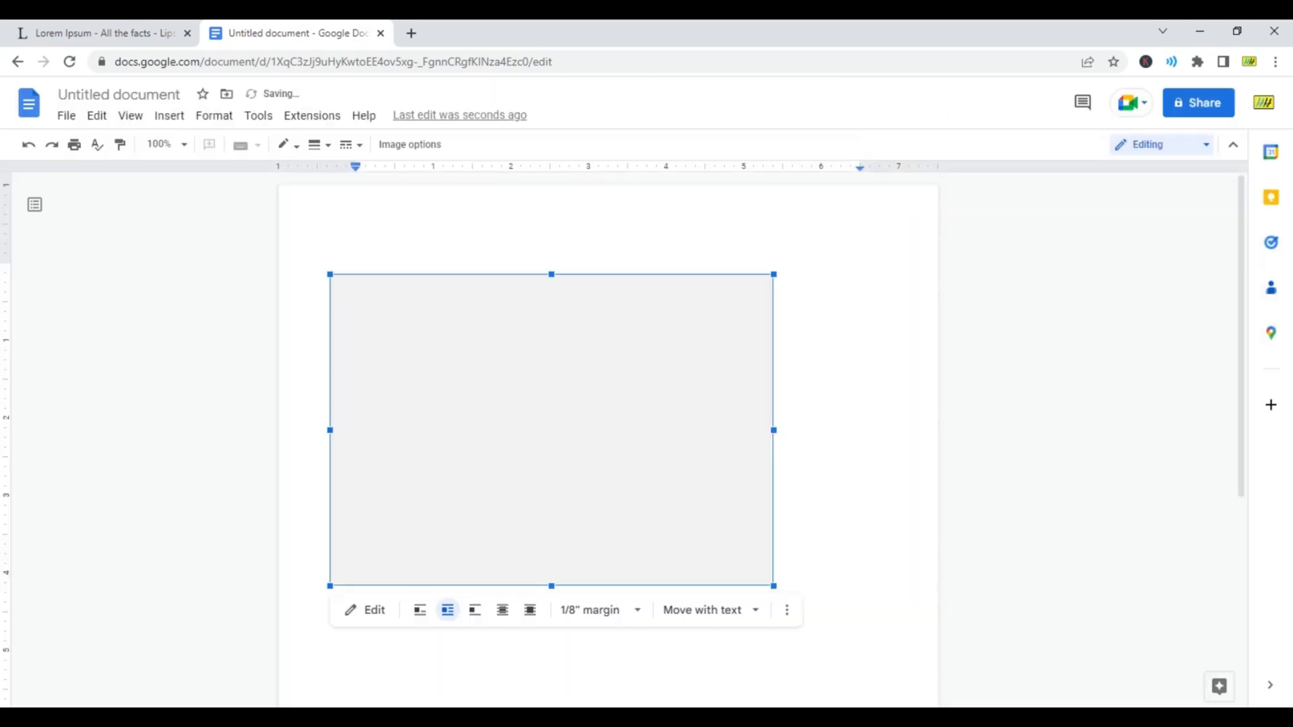